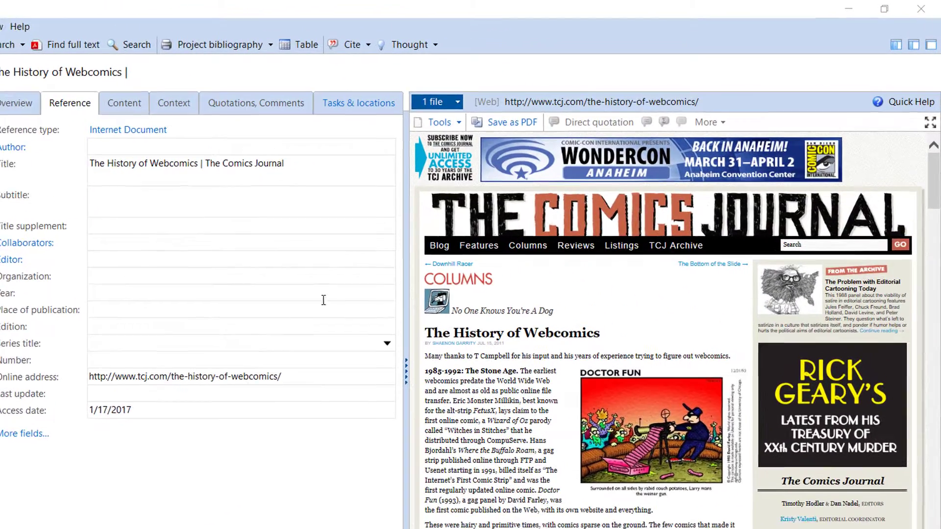
# - Save the webcomics history web page as a PDF
pyautogui.click(512, 122)
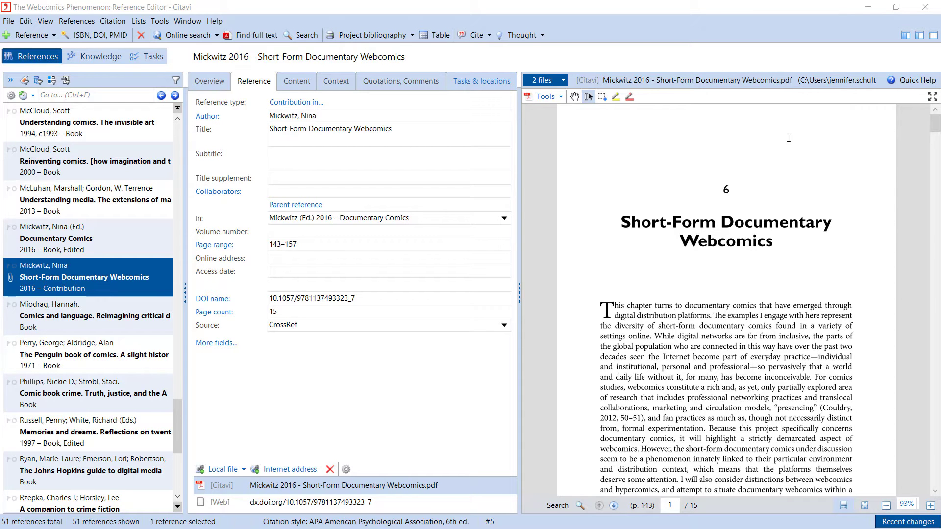
# - Collapse the reference list and make the 'For comics studies' passage a comment titled 'Gaps in the research'
pyautogui.click(919, 35)
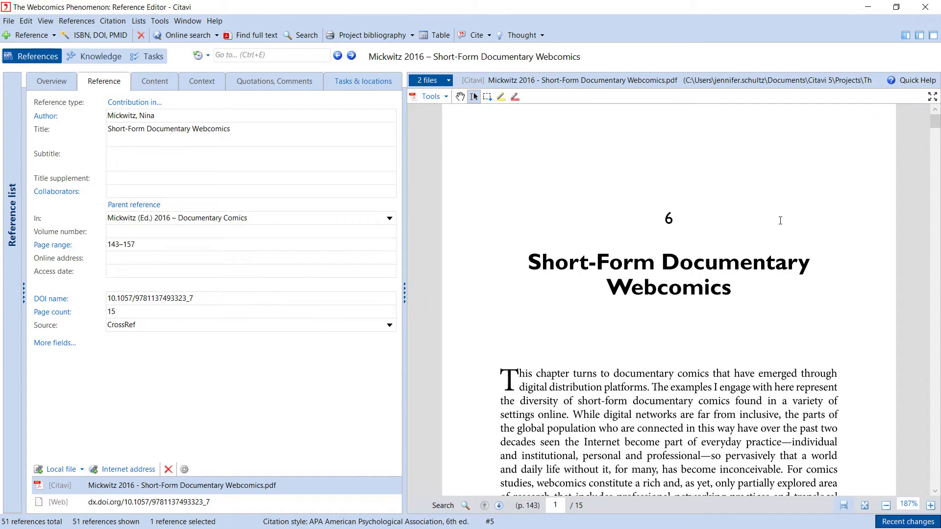
pyautogui.scroll(-3, 780, 220)
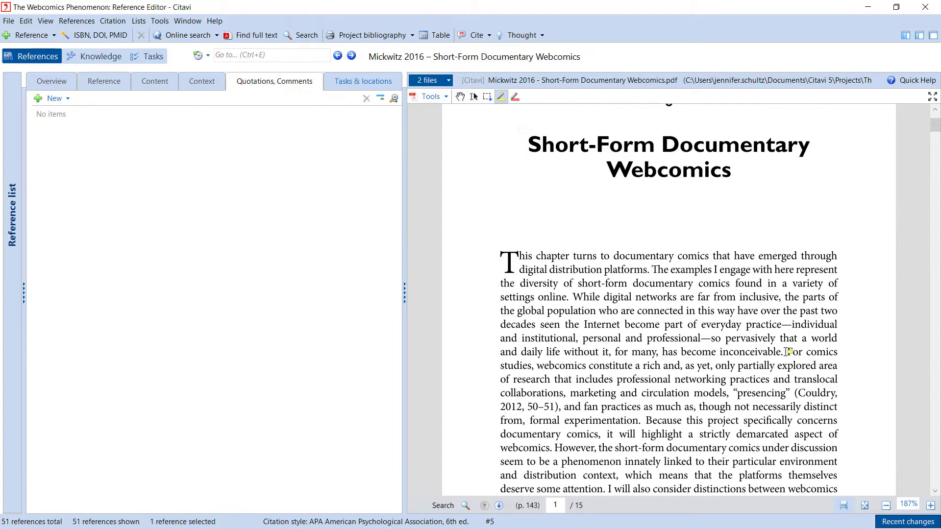
pyautogui.moveTo(787, 352)
pyautogui.mouseDown()
pyautogui.moveTo(747, 373)
pyautogui.moveTo(636, 393)
pyautogui.moveTo(637, 421)
pyautogui.mouseUp()
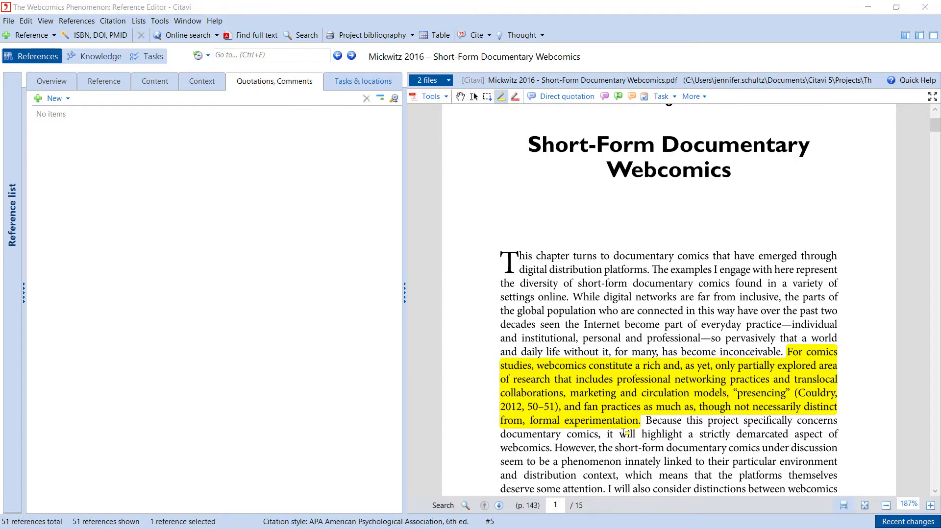
pyautogui.rightClick(606, 397)
pyautogui.click(659, 464)
pyautogui.write('Gaps in the research')
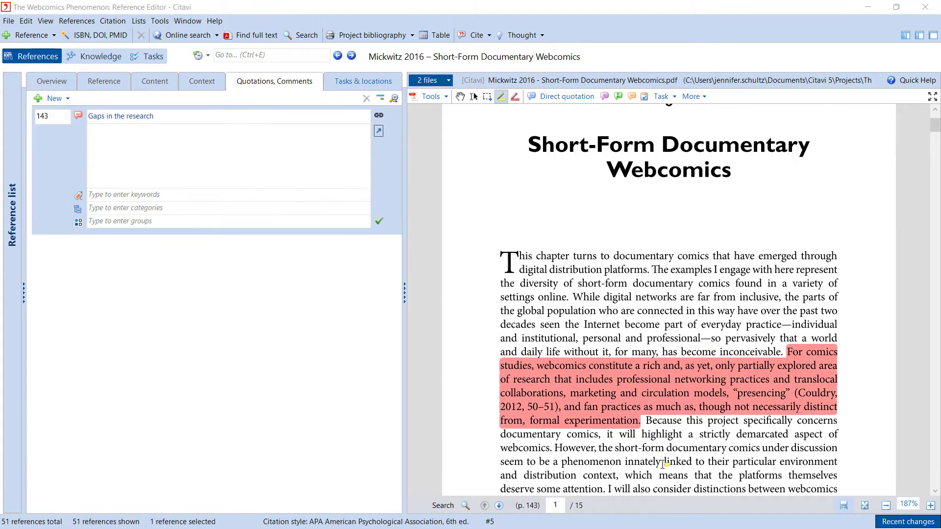
pyautogui.click(663, 464)
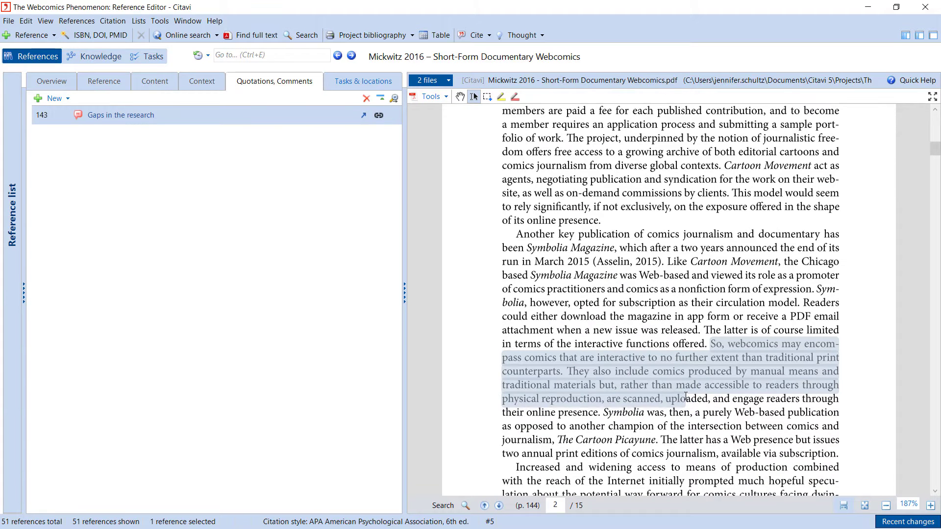
# - Add the selected passage as a quotation titled 'Webcomics not necessarily more interactive than traditional comics'
pyautogui.moveTo(685, 397); pyautogui.dragTo(604, 412)
pyautogui.rightClick(599, 395)
pyautogui.click(645, 402)
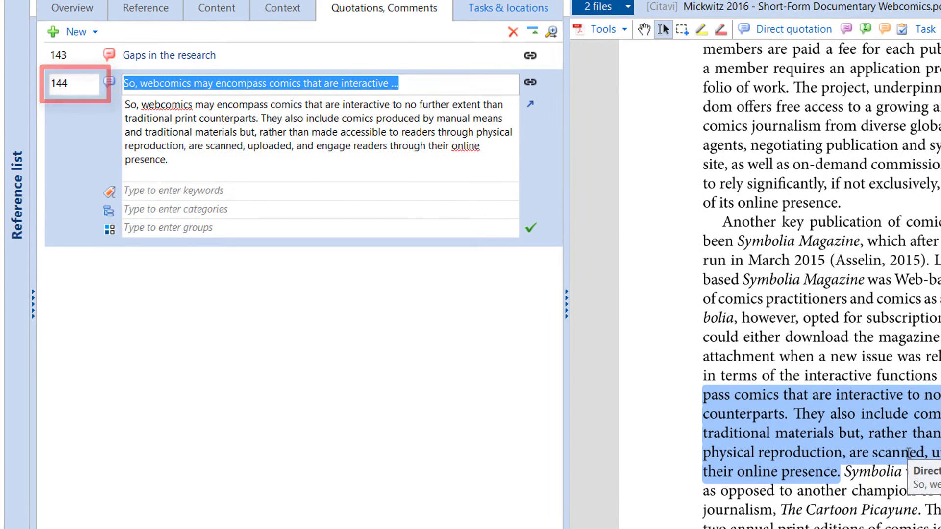
pyautogui.write('Webcomics not necessarily ')
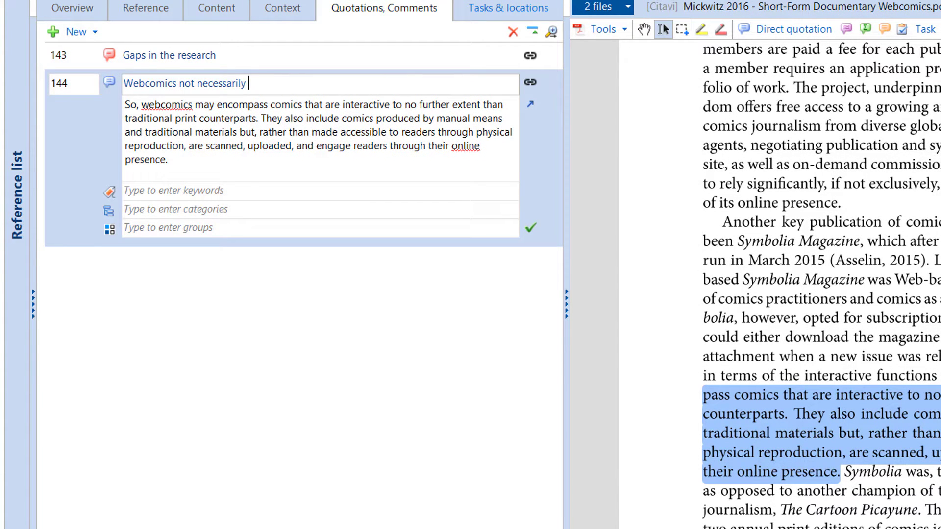
pyautogui.write('more interactive than traditional comics')
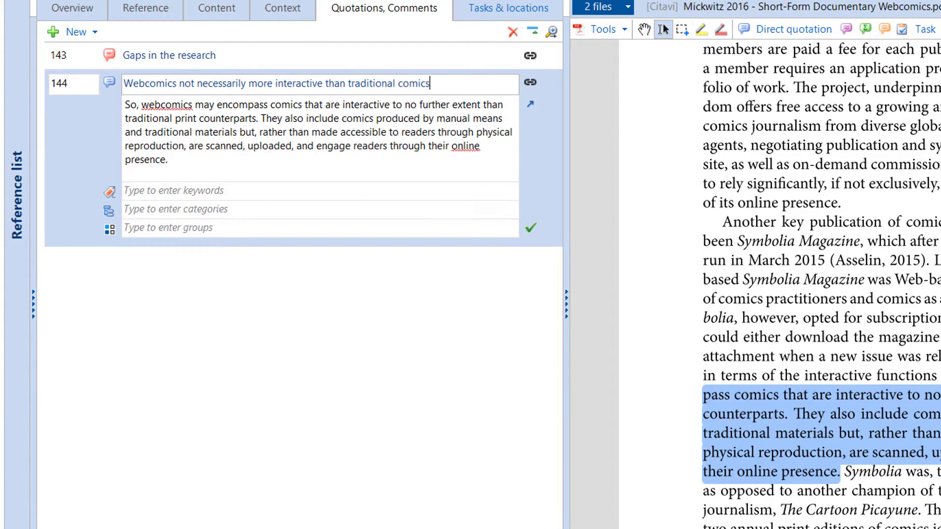
# - Wrap the quotation text in upper quotation marks
pyautogui.press('Tab')
pyautogui.hotkey('ctrl', 'a')
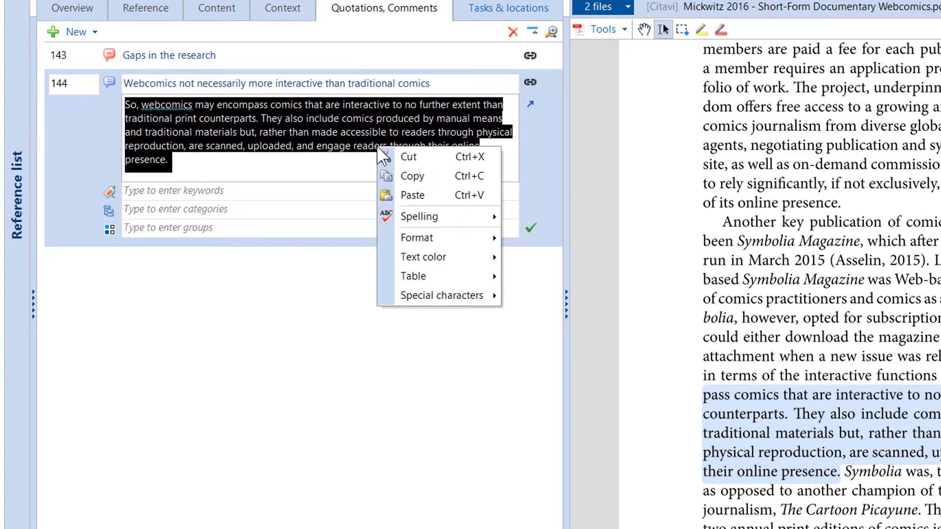
pyautogui.rightClick(376, 146)
pyautogui.moveTo(461, 296)
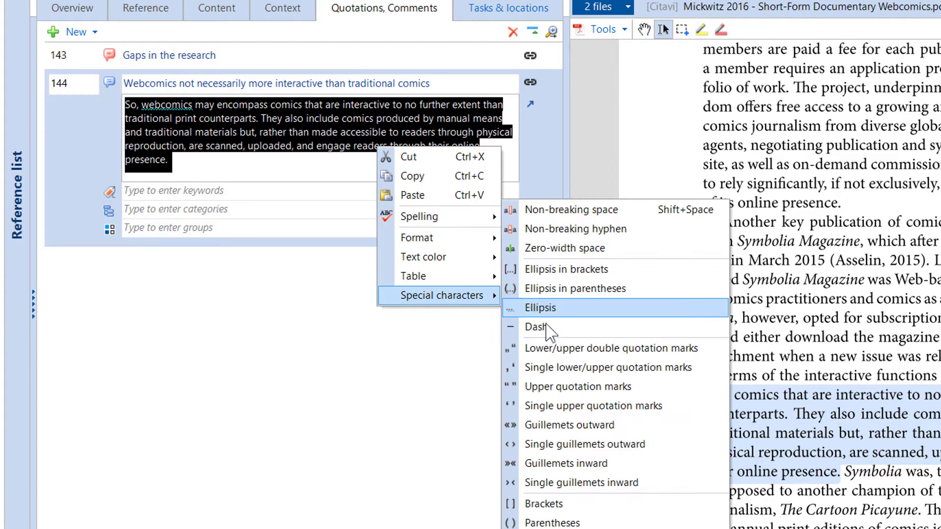
pyautogui.click(563, 386)
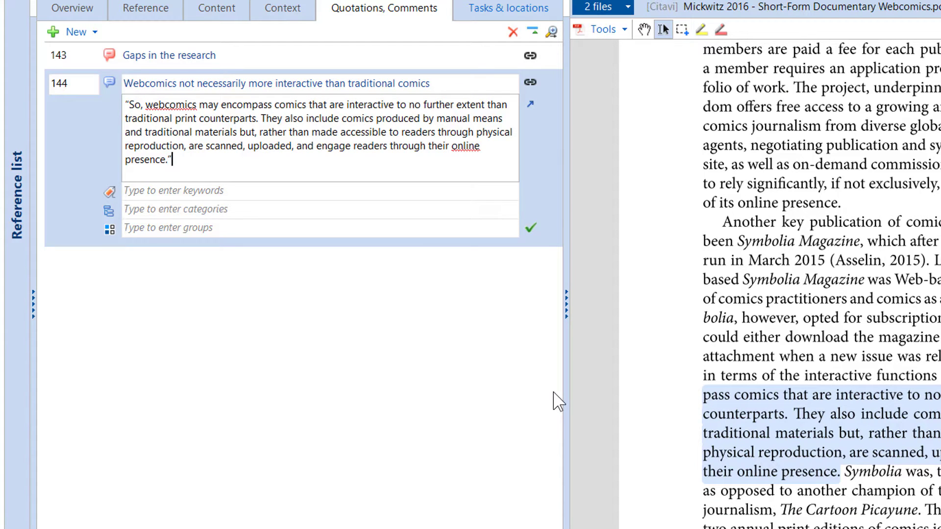
# - File the quotation under category 4 Types of webcomics and confirm it
pyautogui.press('Tab')
pyautogui.press('Tab')
pyautogui.write('2')
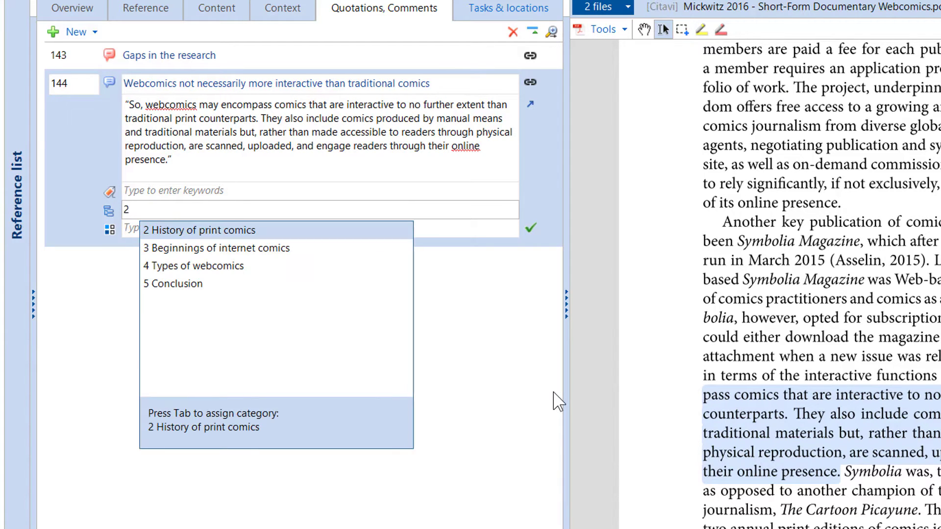
pyautogui.press('Down')
pyautogui.press('Down')
pyautogui.press('Tab')
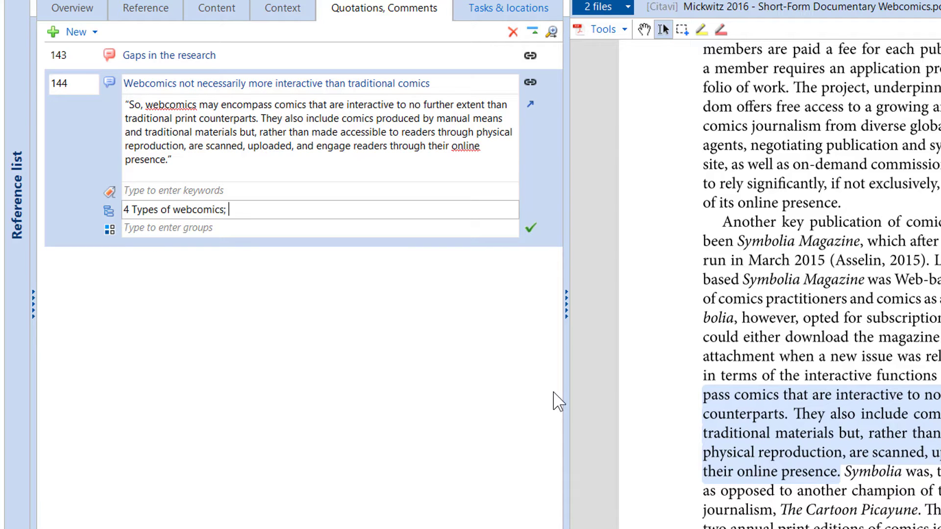
pyautogui.press('Tab')
pyautogui.press('Tab')
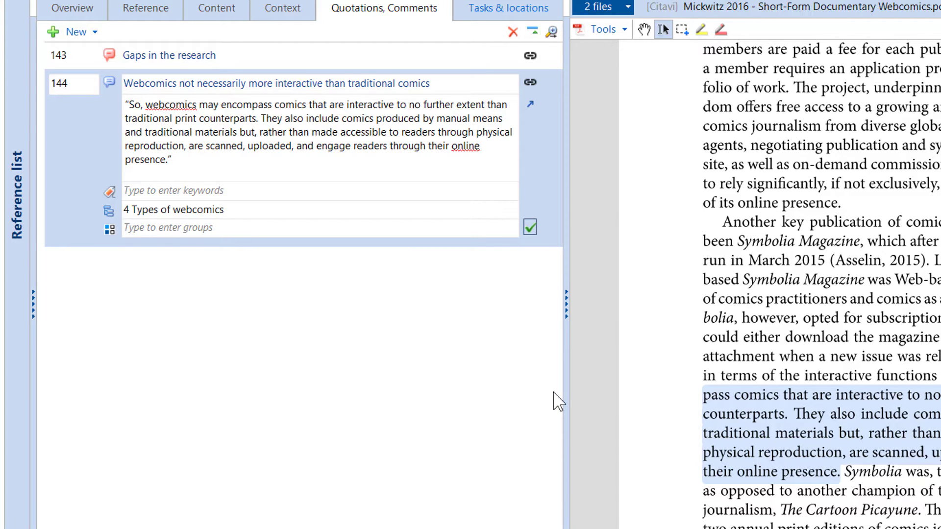
pyautogui.press('Return')
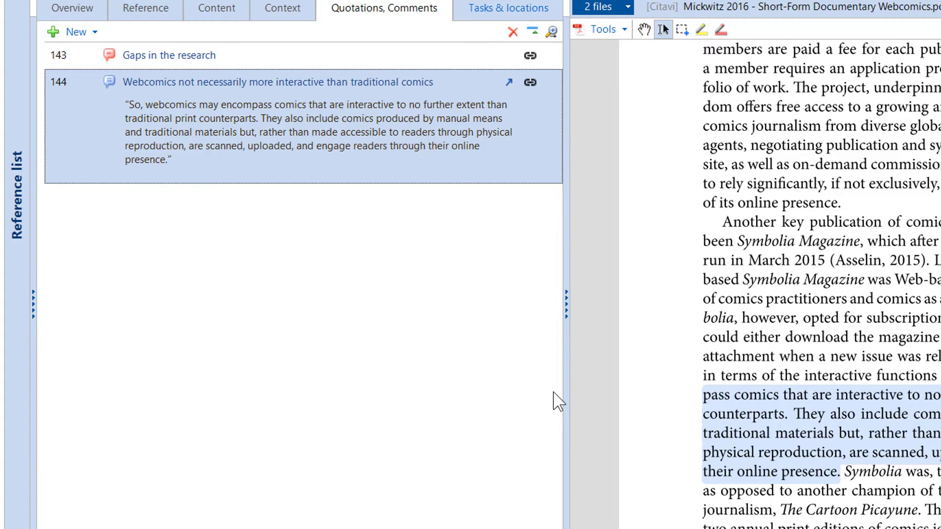
pyautogui.click(94, 32)
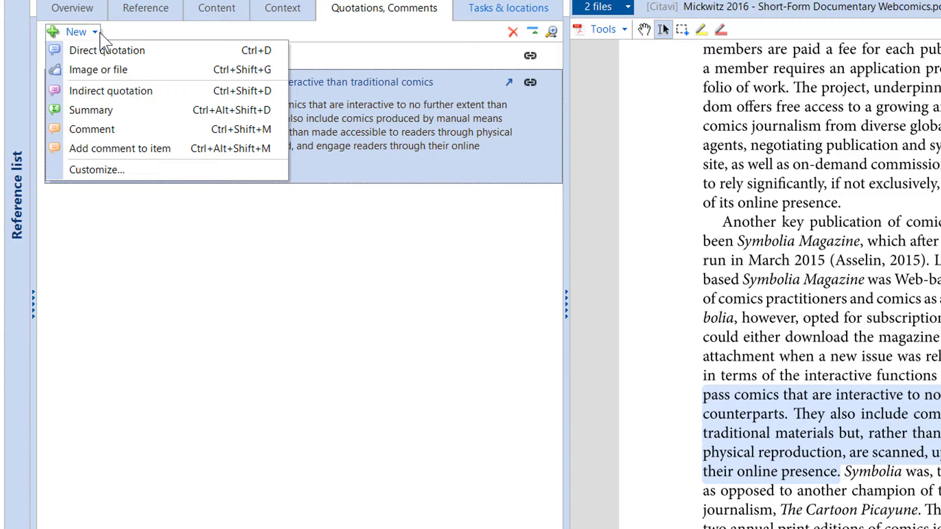
pyautogui.click(185, 32)
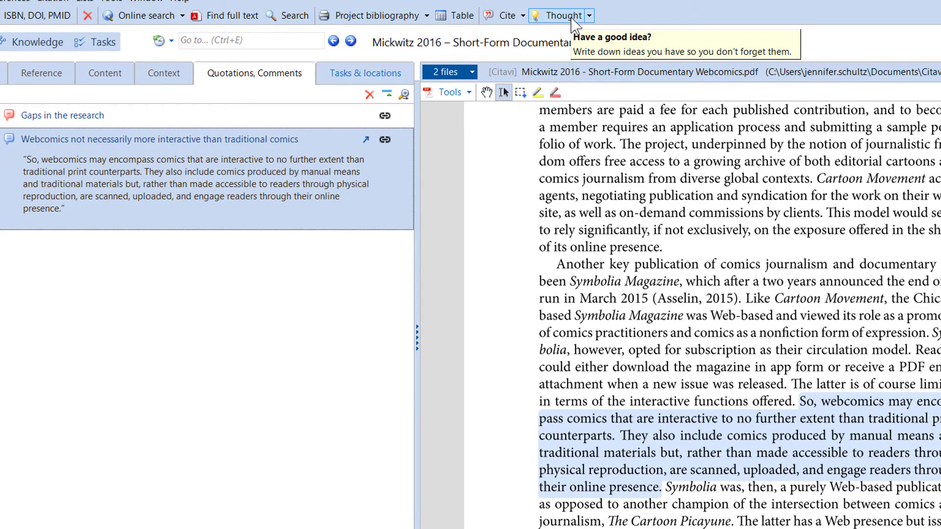
# - Add the thought 'Interesting that webcomics often may not be that different from print comics' with a note on platform and dissemination differences
pyautogui.click(571, 19)
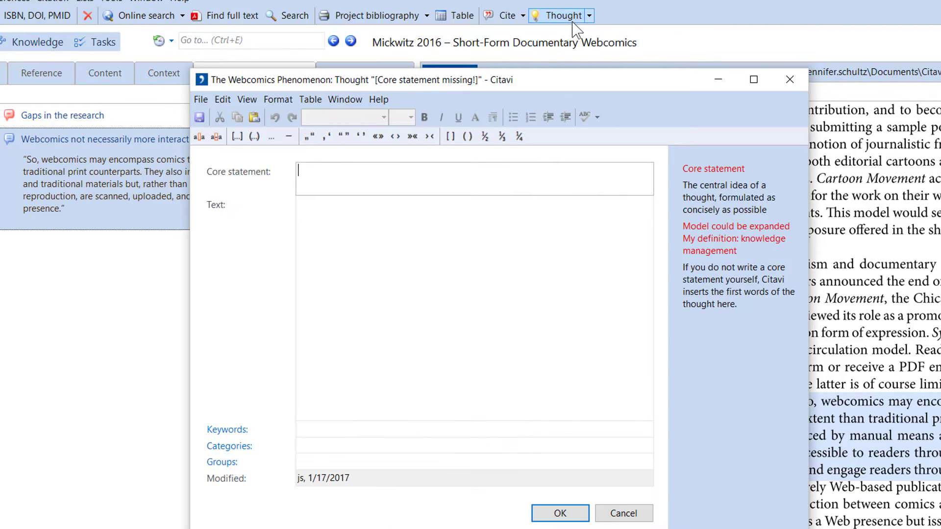
pyautogui.write('Interesting that webcomics often may not be that different from print comics.')
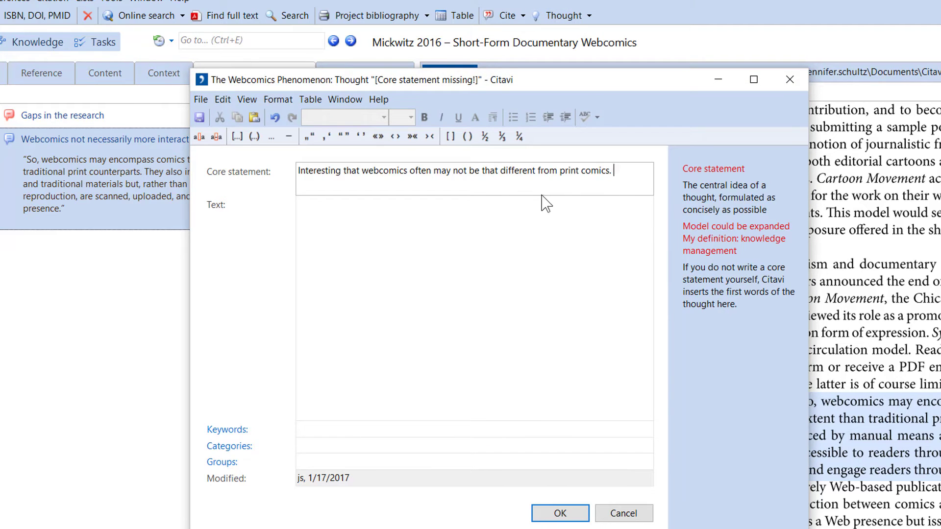
pyautogui.click(542, 201)
pyautogui.write('The main difference seems to be in the platform on which they appear.')
pyautogui.press('BackSpace')
pyautogui.write('and how they are disseminated. In this paper I should examine these differences')
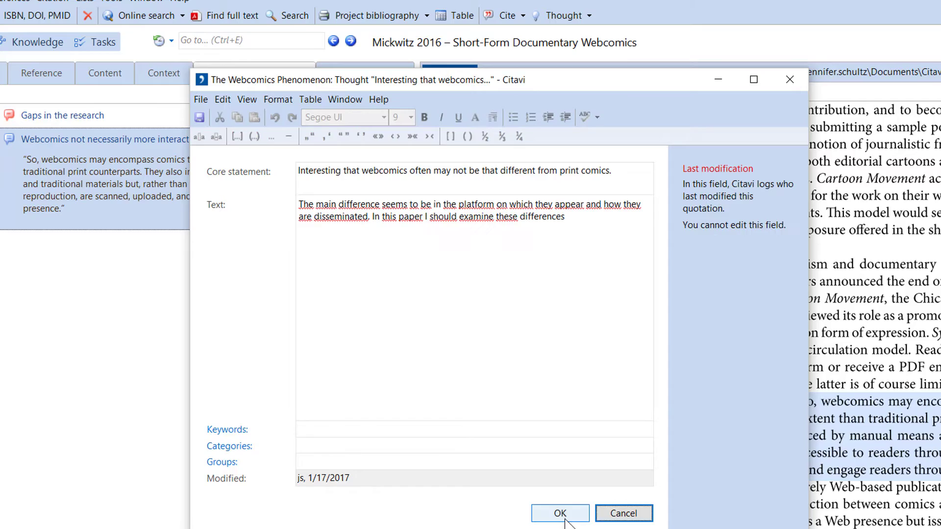
pyautogui.click(560, 513)
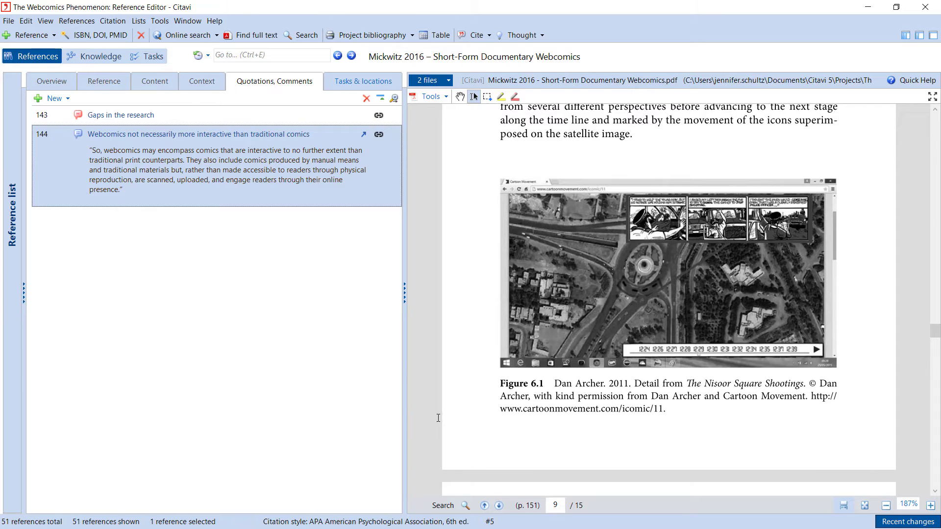
# - Save Figure 6.1 as an image quotation captioned 'Example of interactivity in a documentary webcomic'
pyautogui.click(487, 97)
pyautogui.moveTo(483, 169); pyautogui.dragTo(863, 418)
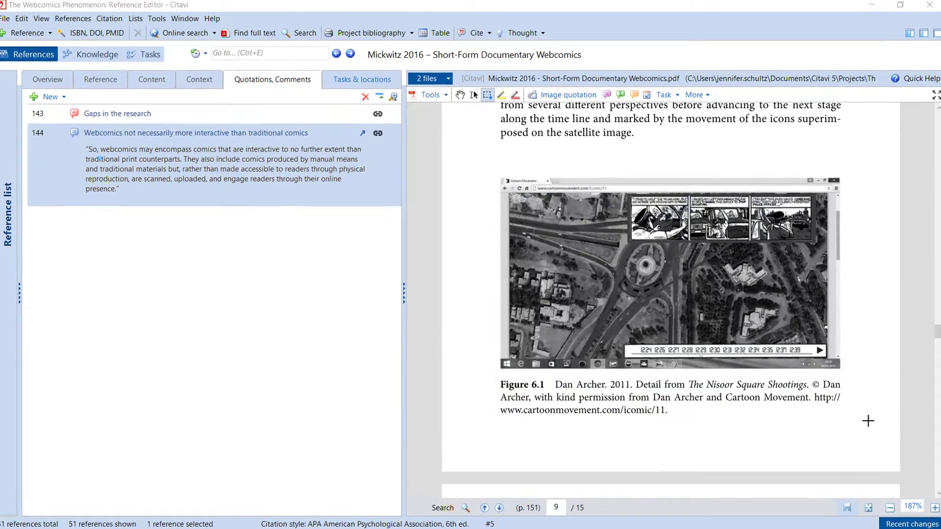
pyautogui.write('Example of interactivity in a ')
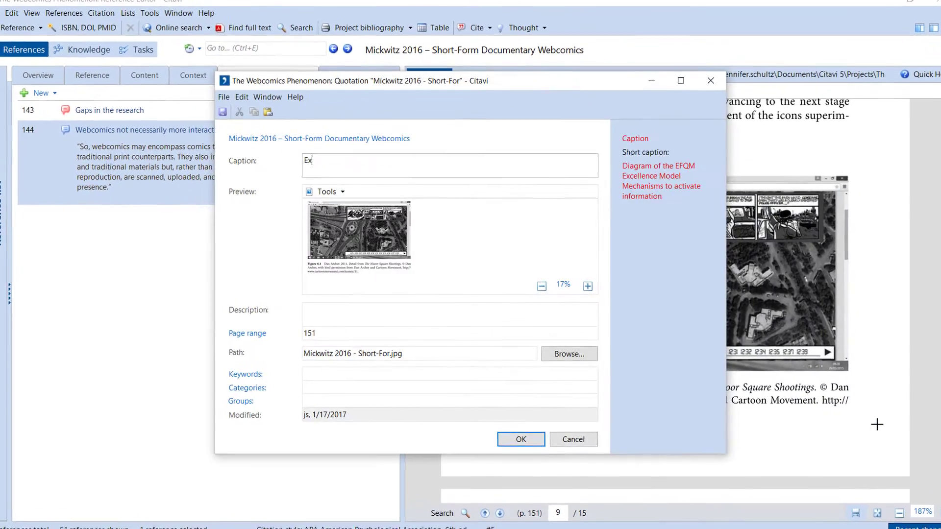
pyautogui.write('documentary webcomic')
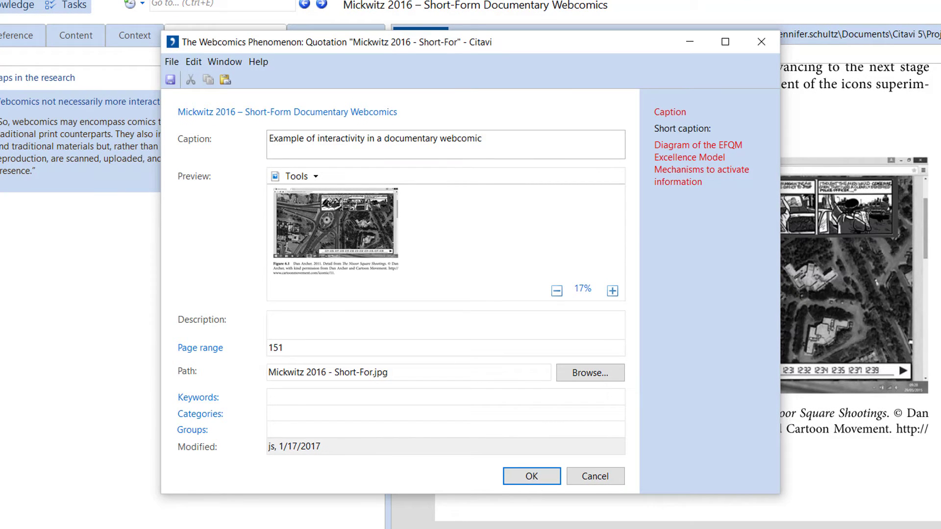
pyautogui.press('Tab')
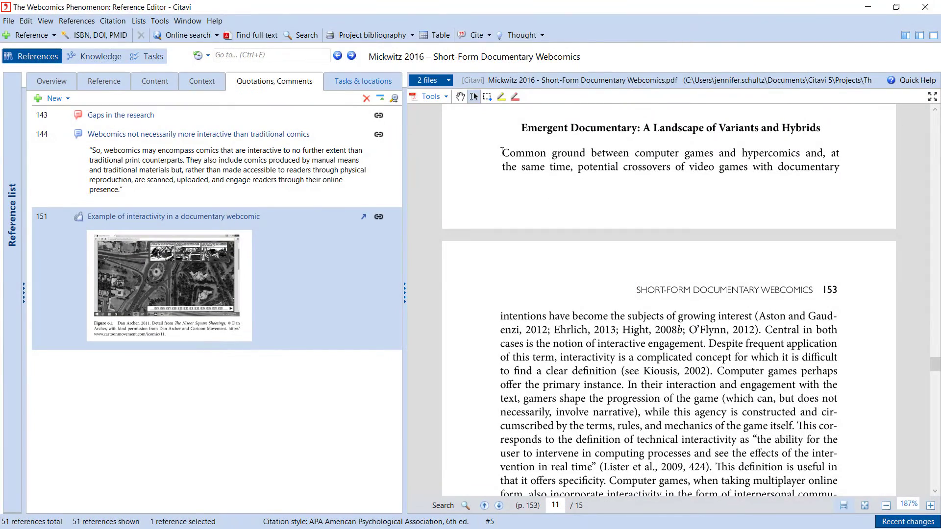
# - Attach the task 'Look up these studies - might be relevant' to the cross-page games and documentary sentence
pyautogui.moveTo(502, 153); pyautogui.dragTo(846, 173)
pyautogui.moveTo(501, 316); pyautogui.dragTo(784, 336)
pyautogui.rightClick(711, 378)
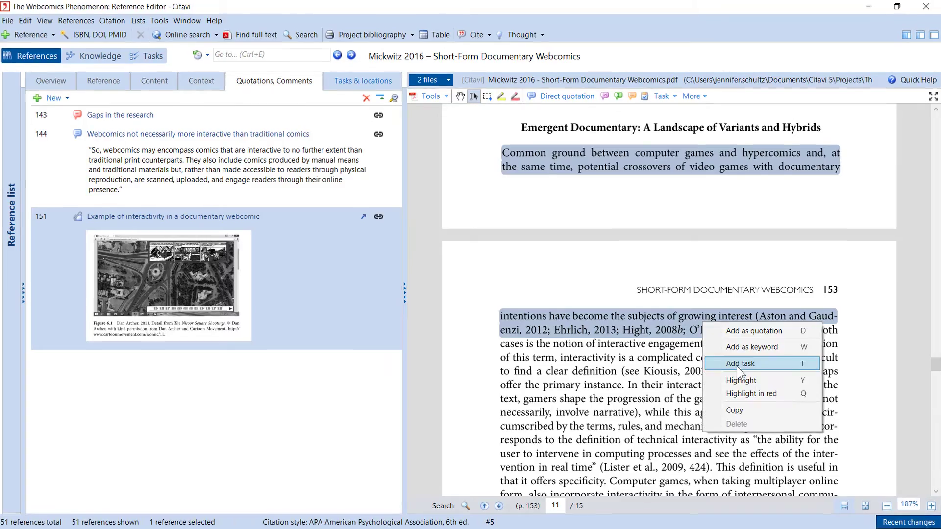
pyautogui.click(734, 420)
pyautogui.write('Look up these studies - might be relevant')
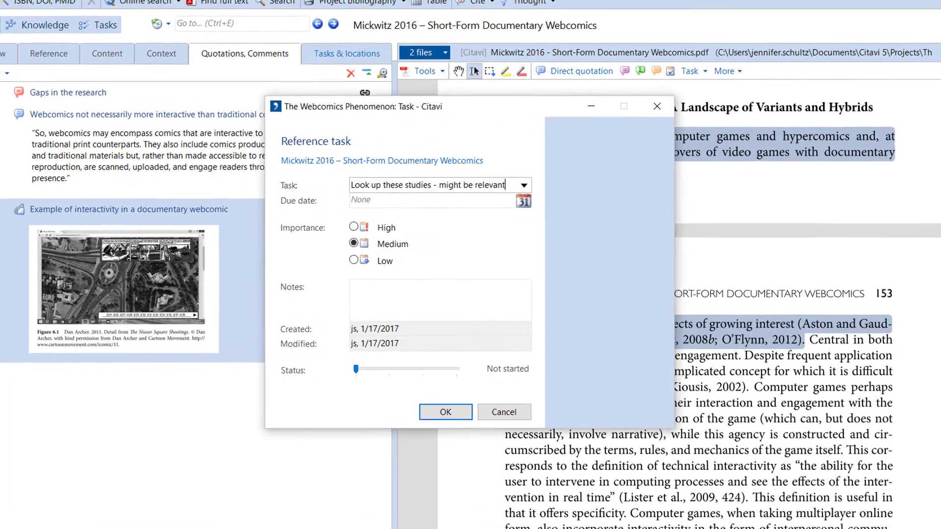
pyautogui.press('Return')
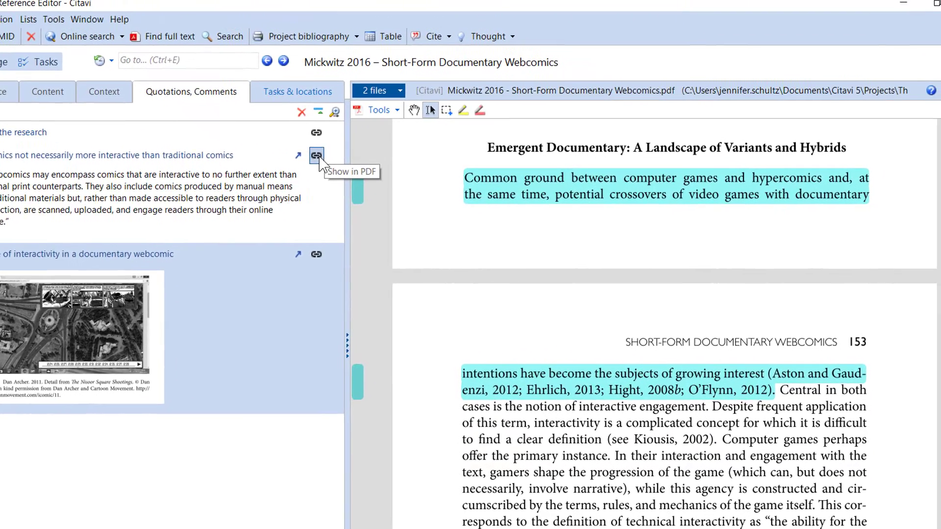
pyautogui.click(317, 156)
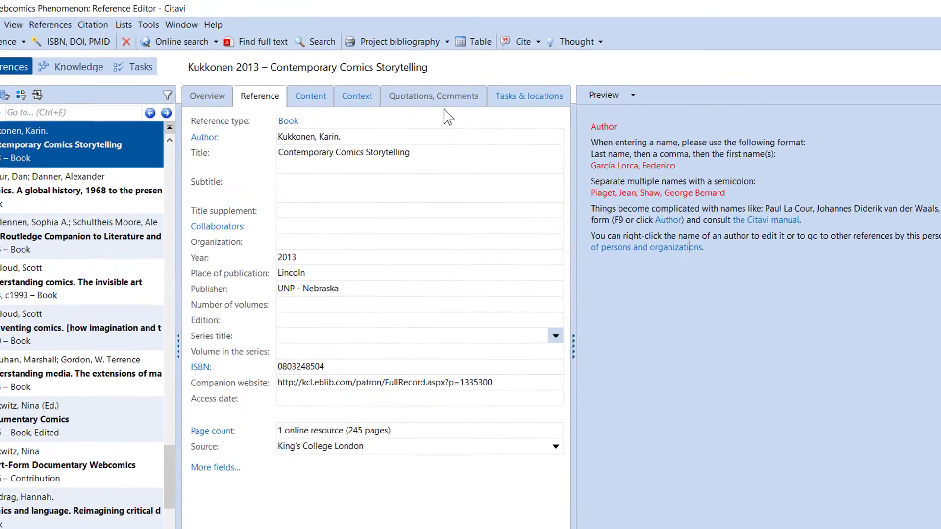
# - Add a page-13 direct quotation 'Author's description of her approach to interpretation', quoting the Eco codes passage in quotation marks
pyautogui.click(446, 98)
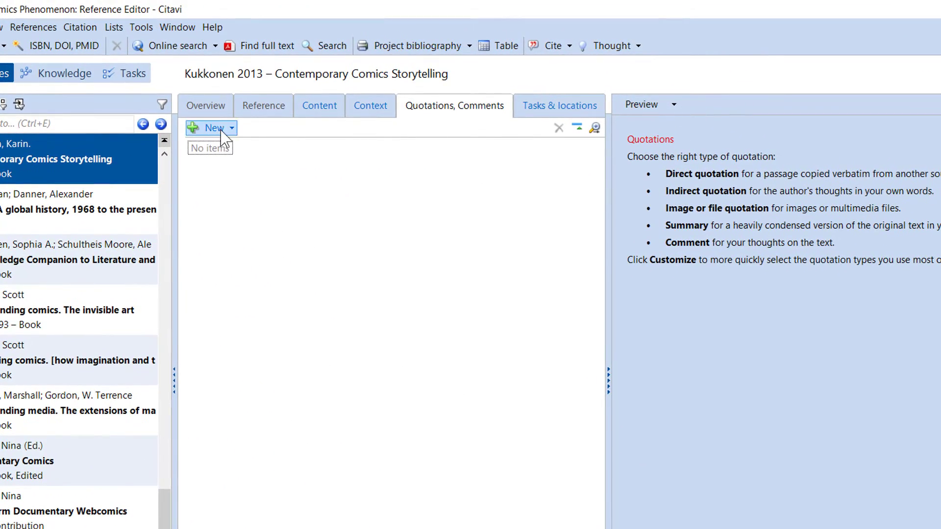
pyautogui.click(220, 131)
pyautogui.click(233, 145)
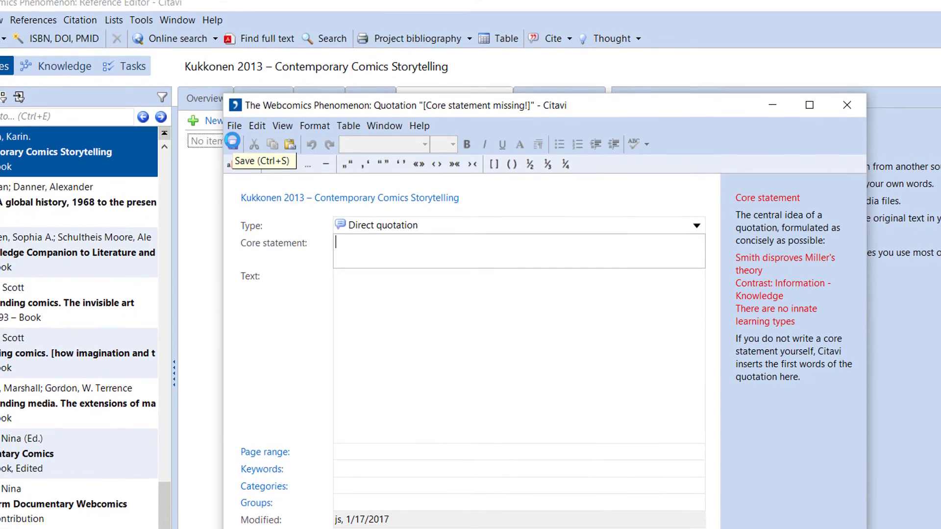
pyautogui.write("Author's description of her approach to i")
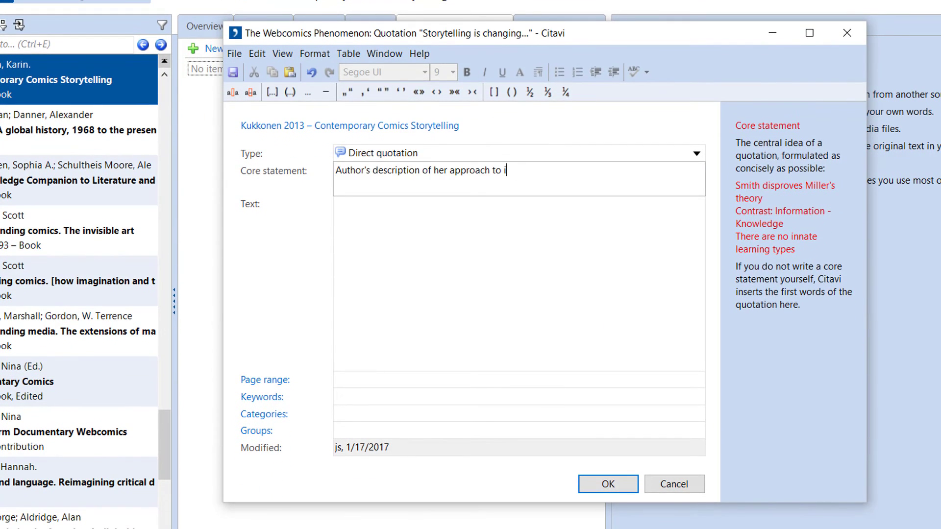
pyautogui.write('nterpretation')
pyautogui.press('Tab')
pyautogui.write("Eco looks for codes, that is, conventionalized signs that we can read because we know, from our cultural context, what they mean. I look for clues, that is, elements on the page that prompt readers to draw particular inferences which, in turn, can be based on our cultural knowledge or psychological capacities. Eco focuses on how this comic (primarily) reproduces and modifies cultural conventions to tell its story. I propose to focus (primarily) on how it engages readers' everyday cognitive capacities for making sense of the world")
pyautogui.hotkey('ctrl', 'a')
pyautogui.click(383, 91)
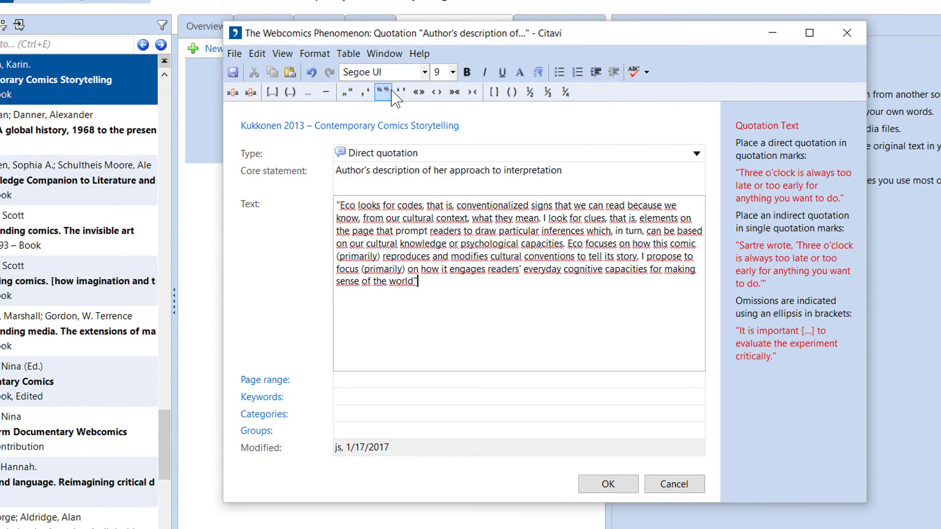
pyautogui.press('Tab')
pyautogui.write('13')
pyautogui.press('Tab')
pyautogui.press('Return')
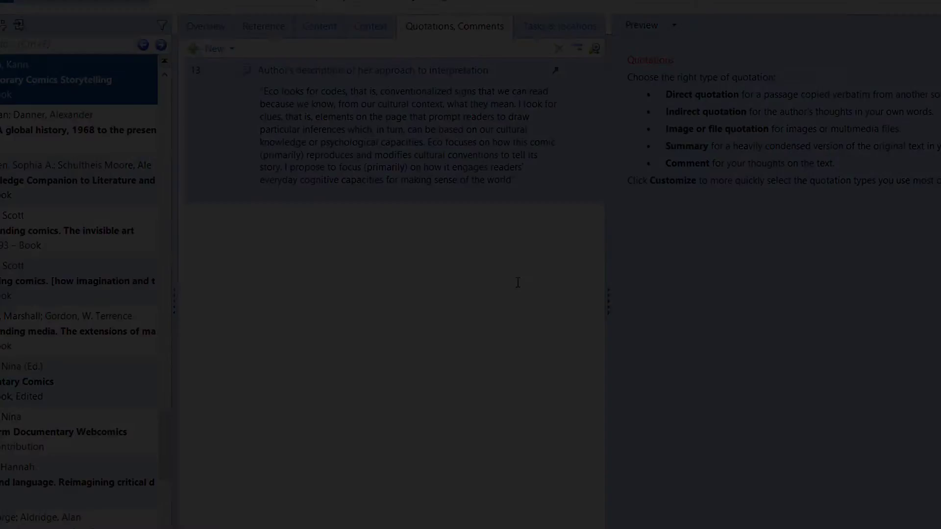